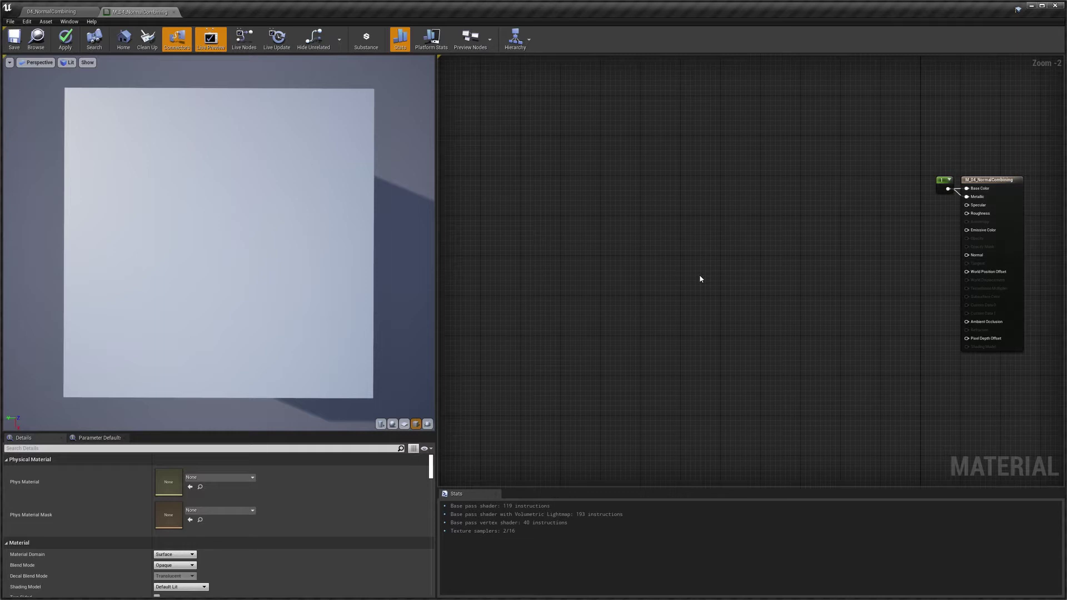
# Paste the TexCoord, Detail Tiling, Multiply and two normal-map Texture Sample nodes with Ctrl+V
pyautogui.hotkey('ctrl', 'v')
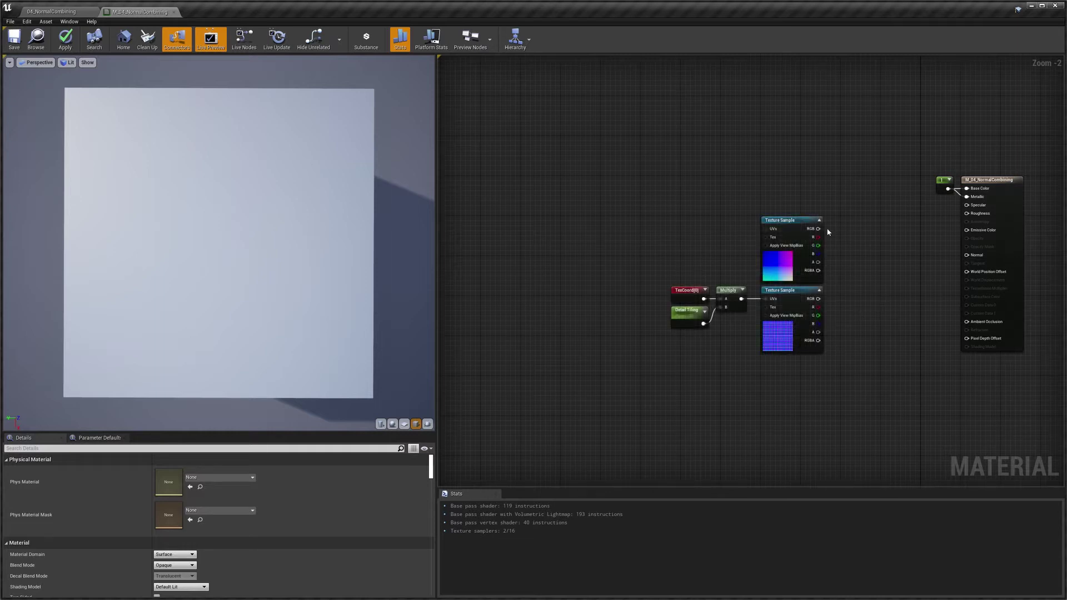
# Preview the large-scale and then the tiled detail normal map alone on Normal, then disconnect it
pyautogui.moveTo(820, 229); pyautogui.dragTo(966, 255)
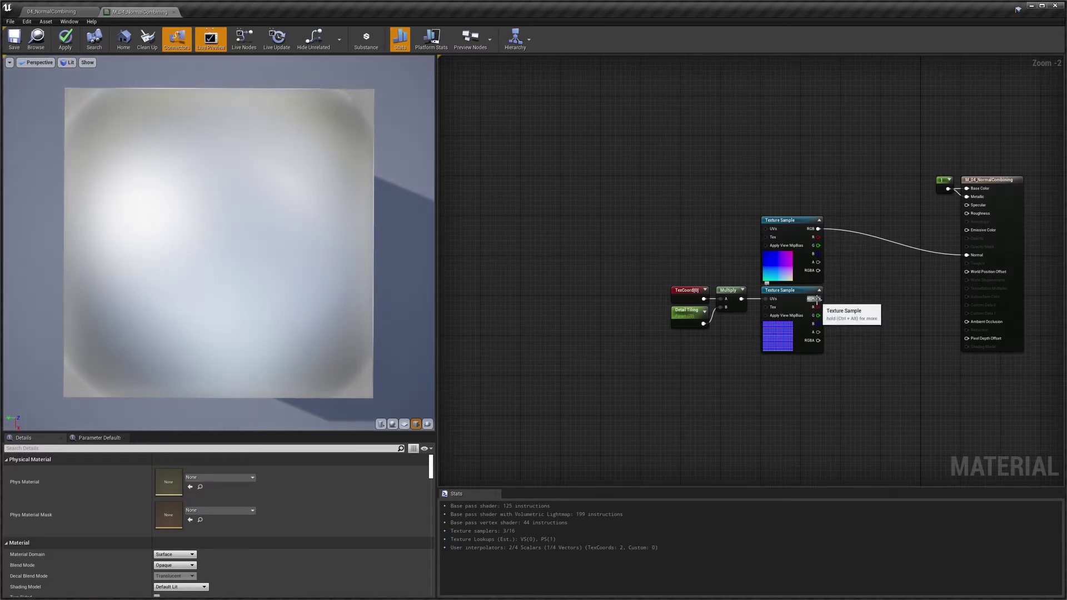
pyautogui.moveTo(818, 298); pyautogui.dragTo(966, 254)
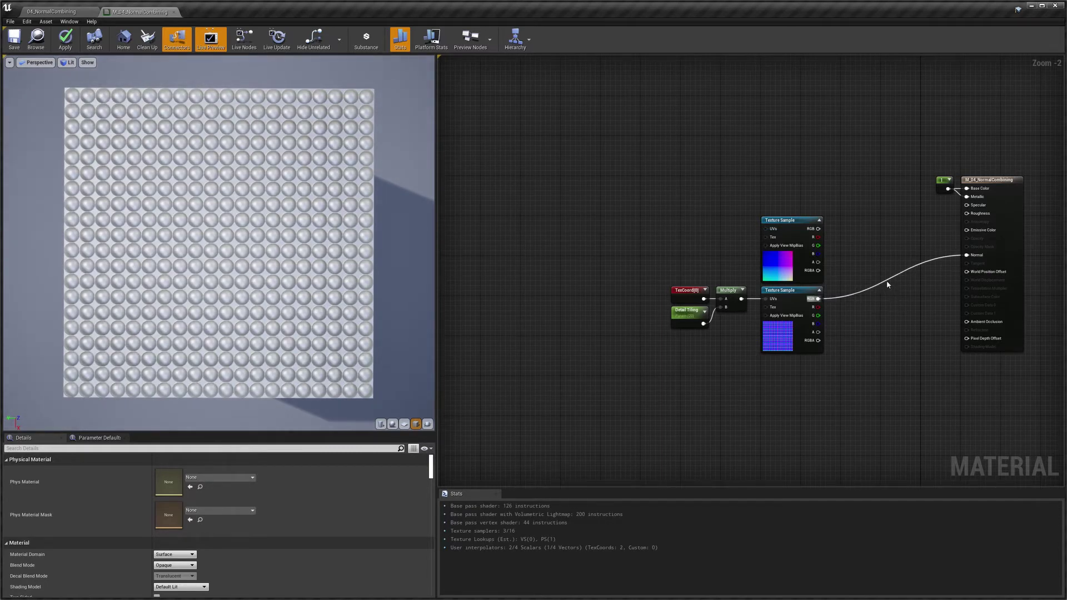
pyautogui.keyDown('alt'); pyautogui.click(887, 282); pyautogui.keyUp('alt')
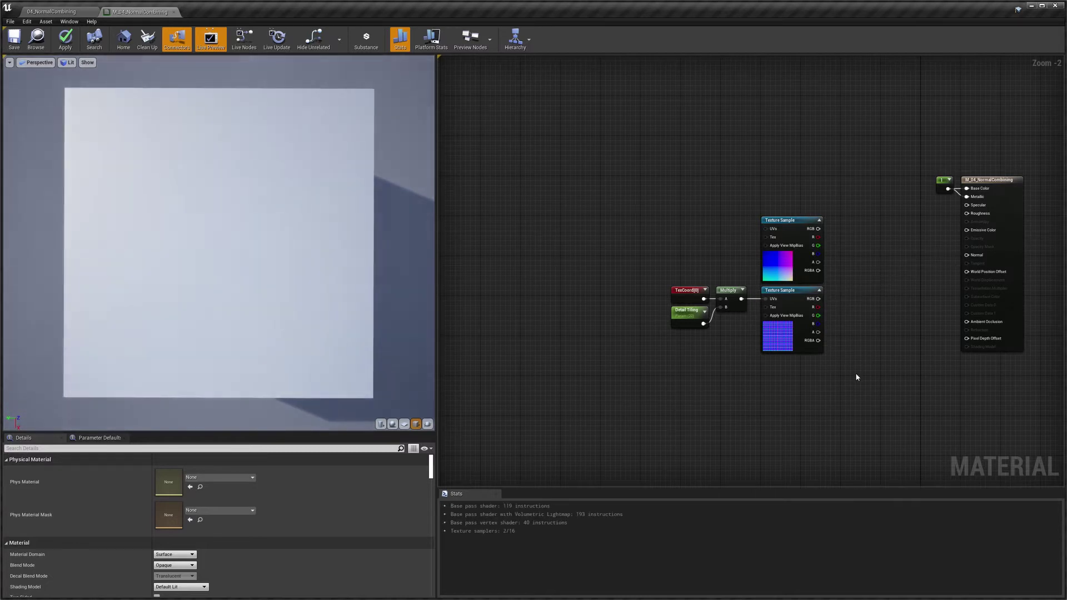
# Move the whole texture node group further left in the graph
pyautogui.moveTo(841, 352); pyautogui.dragTo(641, 235)
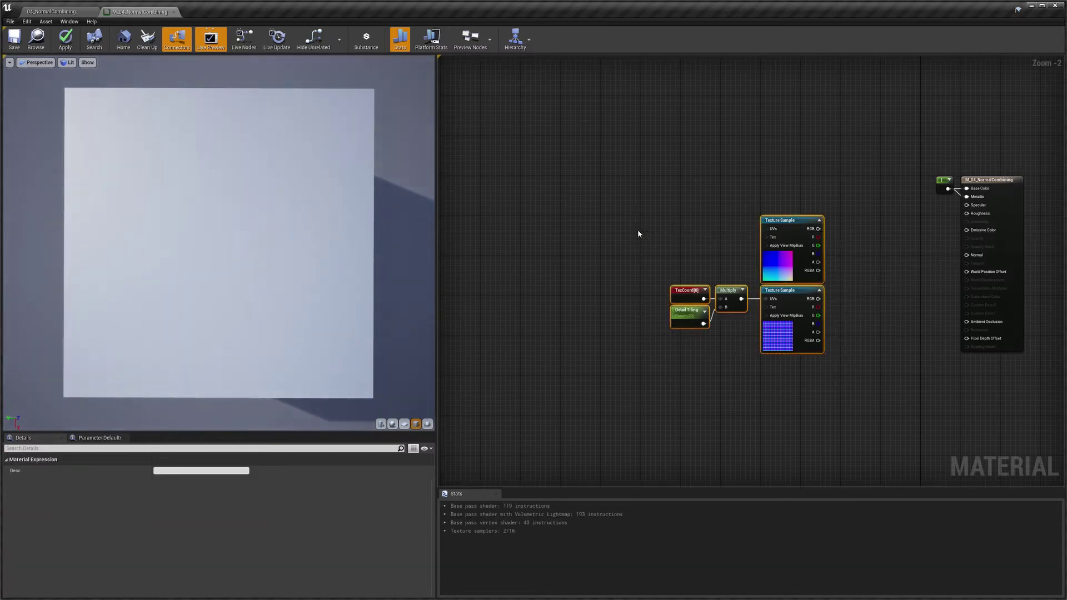
pyautogui.moveTo(788, 222)
pyautogui.mouseDown()
pyautogui.moveTo(774, 234)
pyautogui.moveTo(590, 231)
pyautogui.mouseUp()
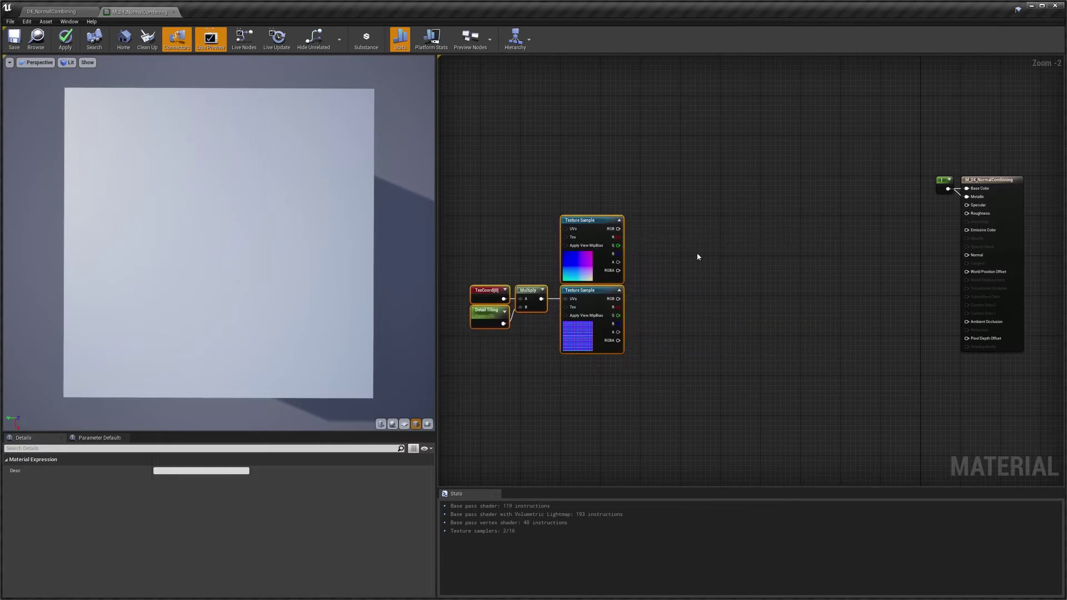
pyautogui.click(742, 256)
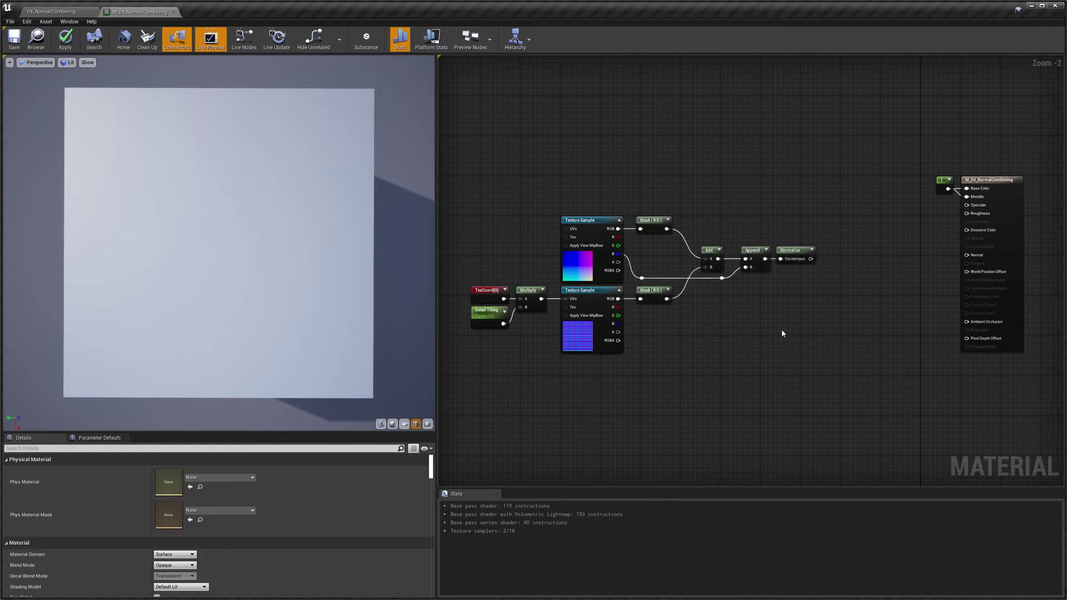
# Connect the Normalize output of the added R-G blend to the Normal pin
pyautogui.moveTo(813, 258); pyautogui.dragTo(967, 255)
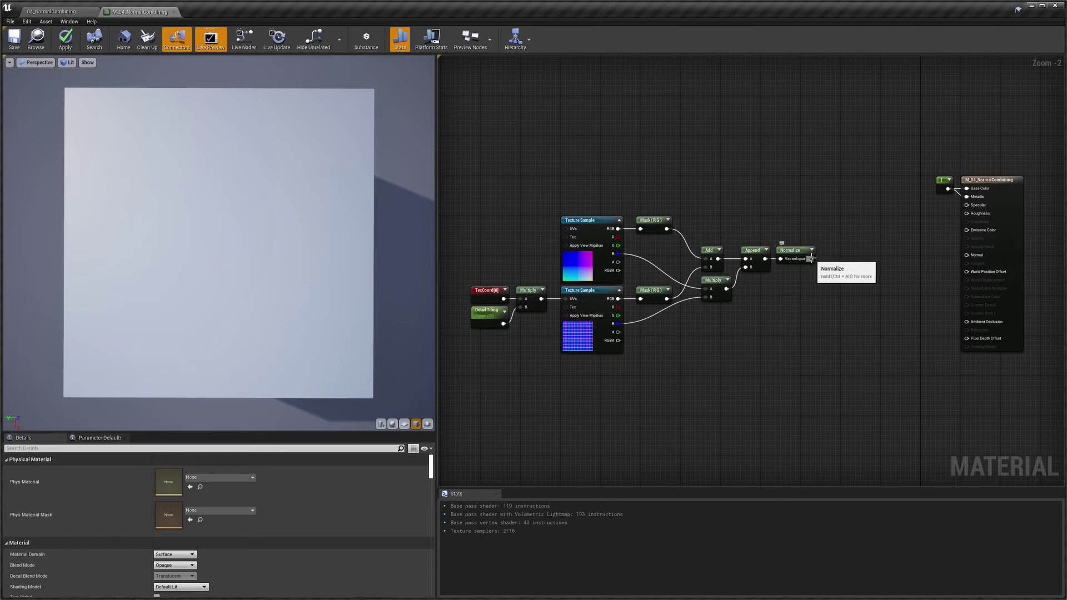
# Reconnect the Normalize output, now using multiplied blue channels, to Normal
pyautogui.moveTo(811, 259); pyautogui.dragTo(967, 256)
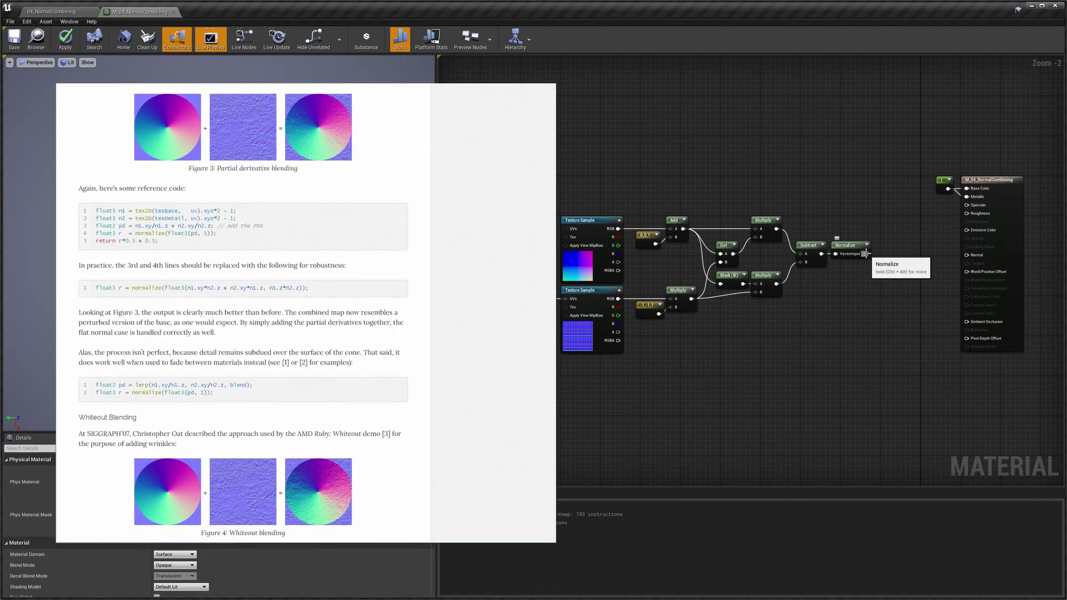
# Connect the reoriented-normal blend's final Normalize output to Normal
pyautogui.moveTo(867, 254); pyautogui.dragTo(968, 255)
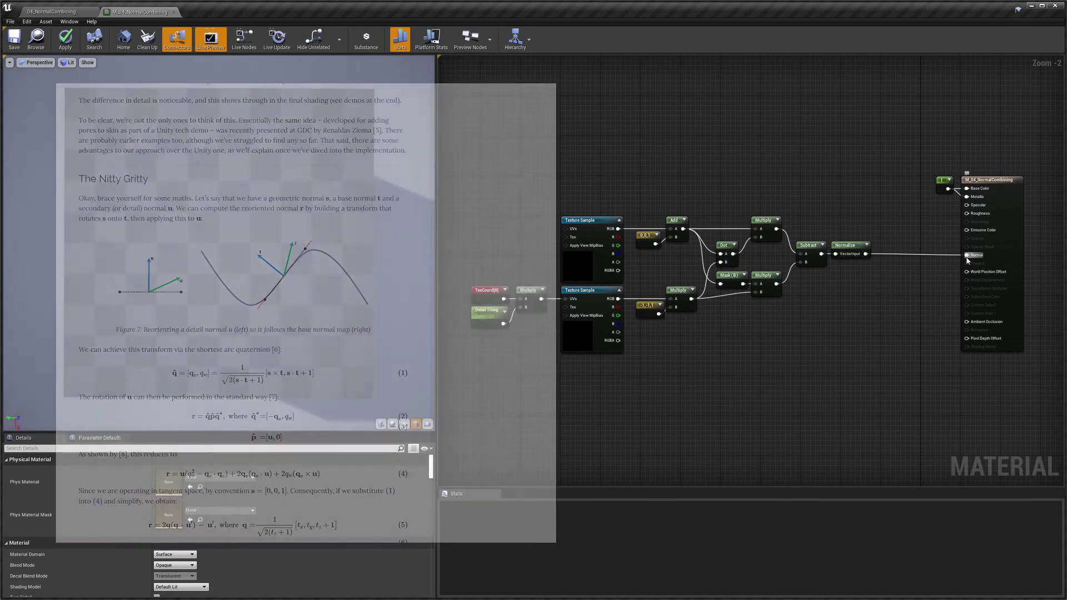